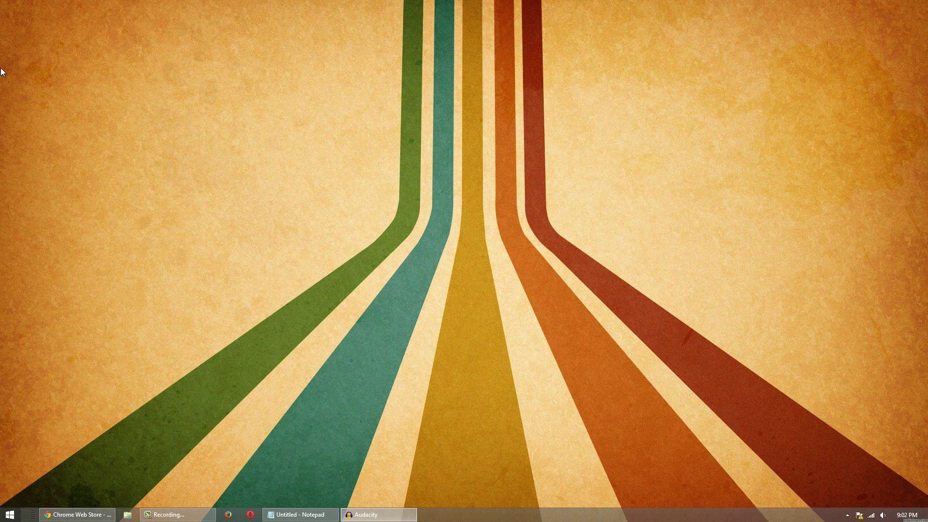
# - Bring Chrome Web Store forward and show the Hola Better Internet listing's overview
pyautogui.click(290, 515)
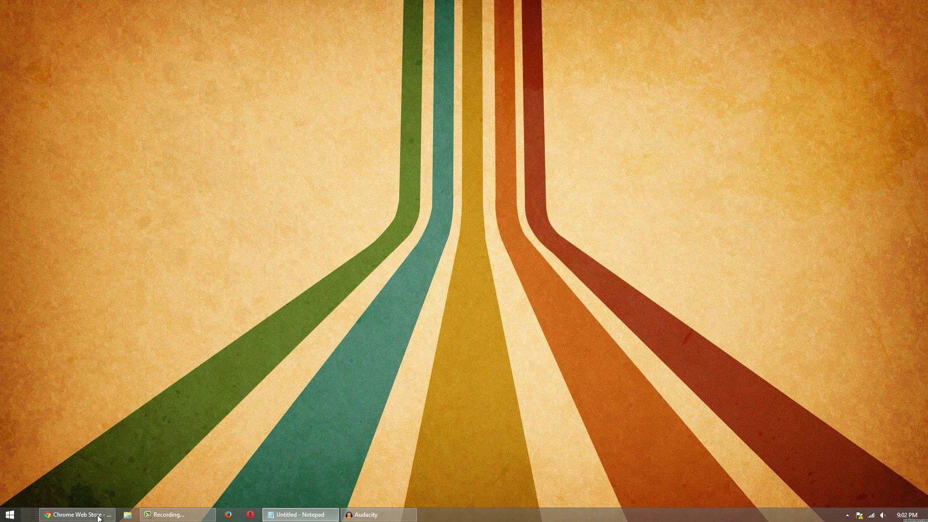
pyautogui.click(77, 515)
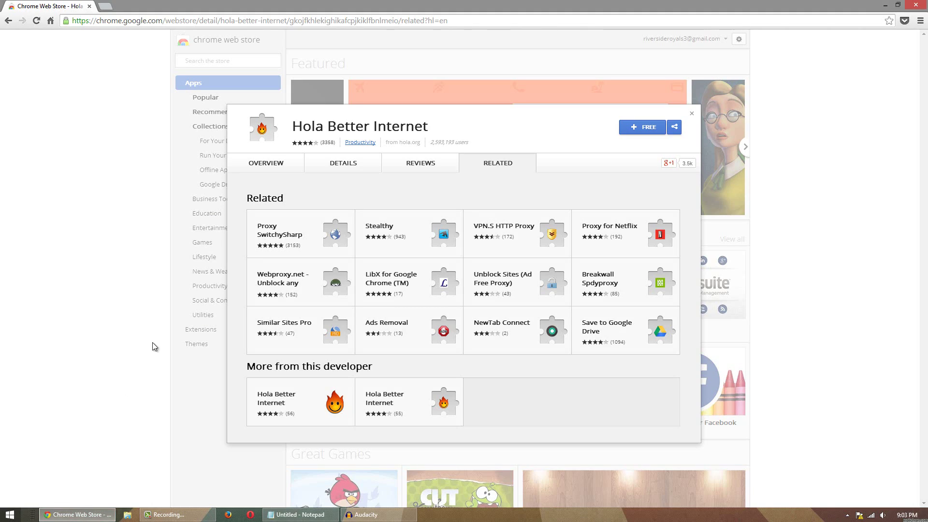
pyautogui.click(266, 164)
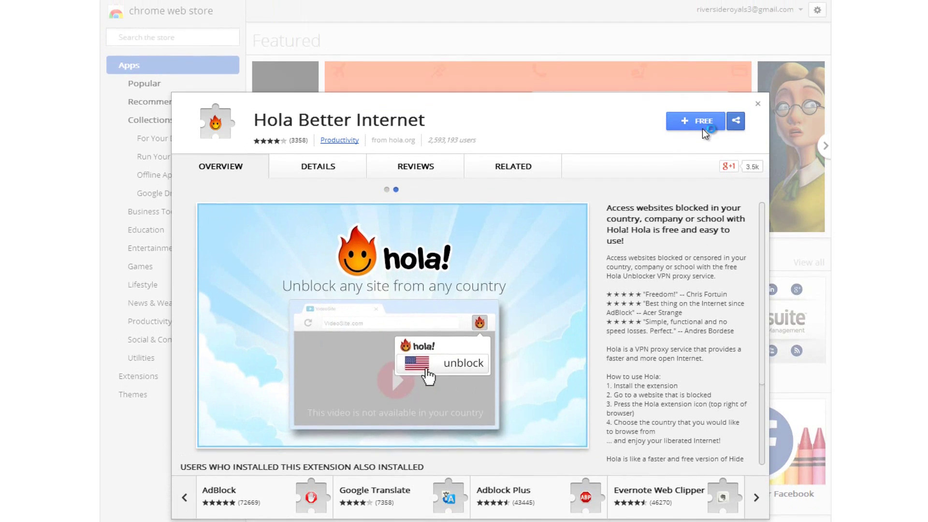
# - Add the free Hola Better Internet extension to Chrome and confirm the installation
pyautogui.click(698, 76)
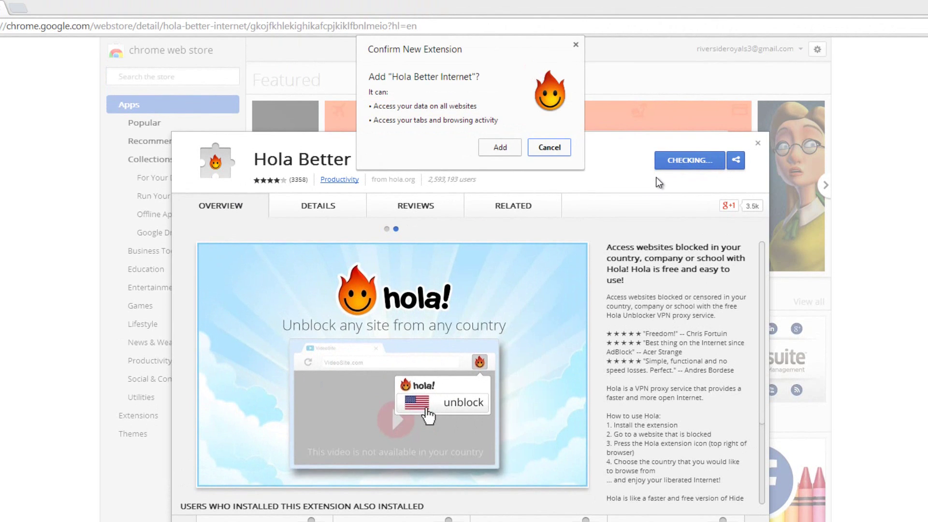
pyautogui.click(517, 154)
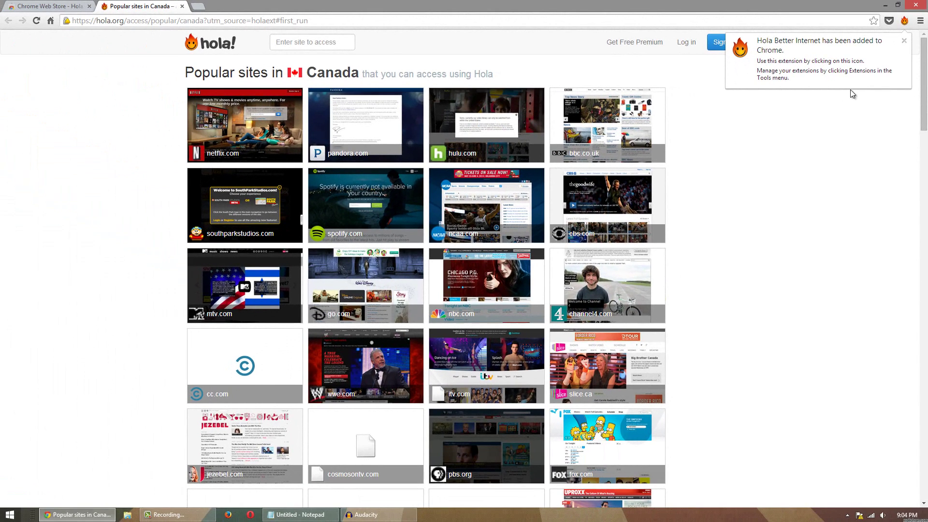
# - Dismiss the extension-added notice, then switch Hola off and back on from its panel
pyautogui.click(904, 41)
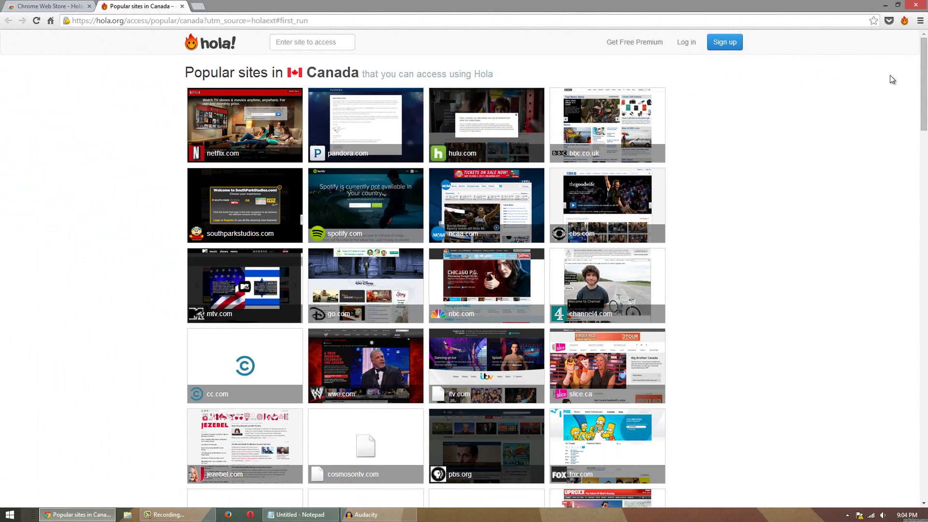
pyautogui.click(909, 22)
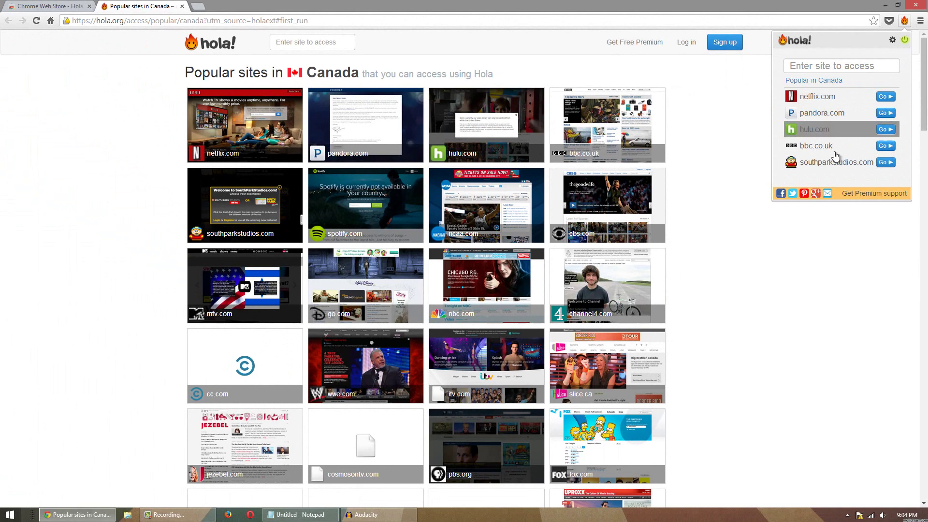
pyautogui.click(905, 40)
pyautogui.click(905, 40)
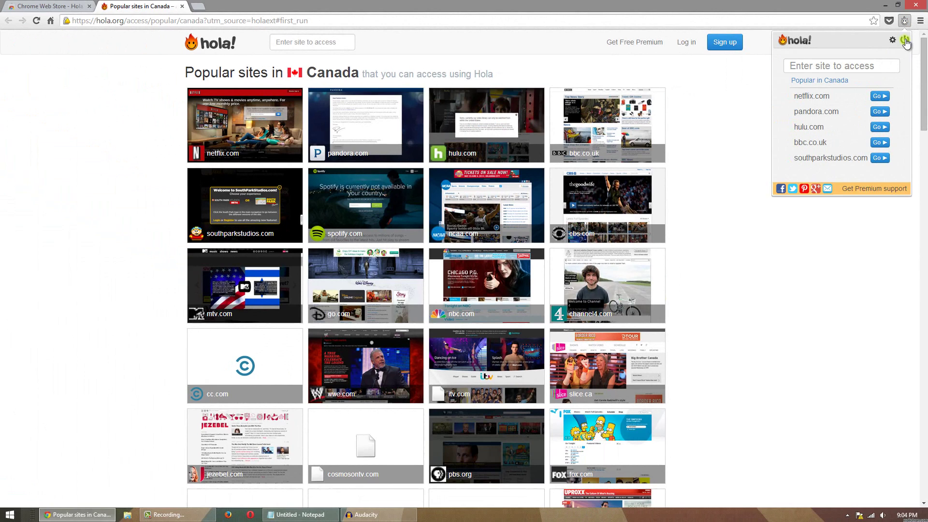
pyautogui.click(784, 244)
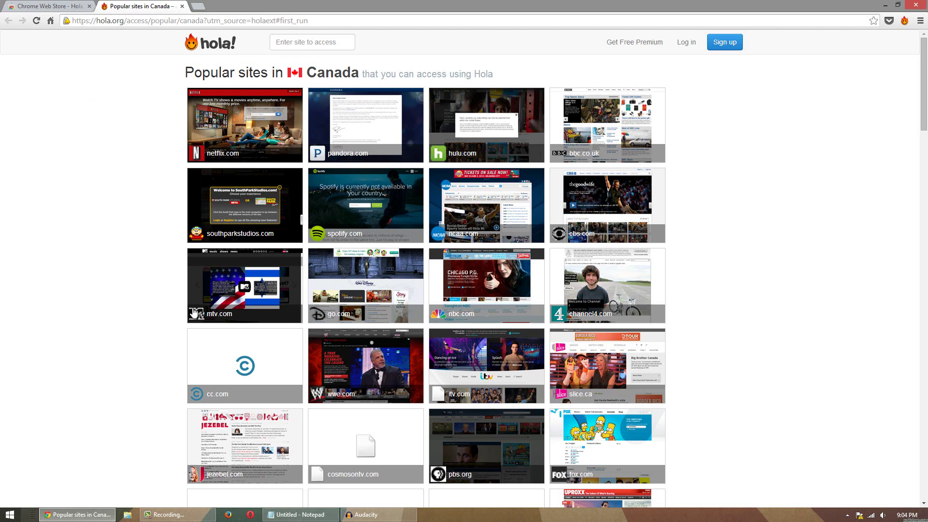
# - Open spotify.com through Hola's US connection and browse the Spotify US homepage
pyautogui.click(366, 205)
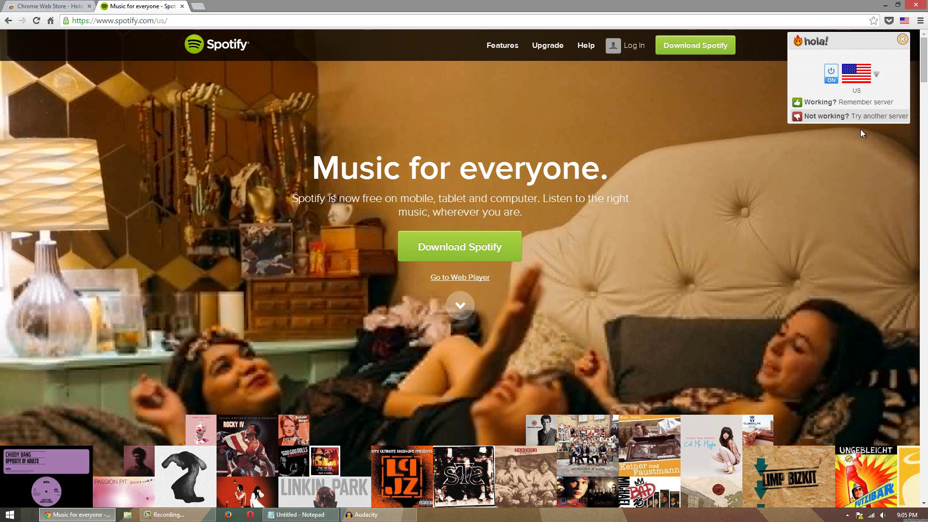
pyautogui.click(883, 155)
pyautogui.scroll(-10, 607, 182)
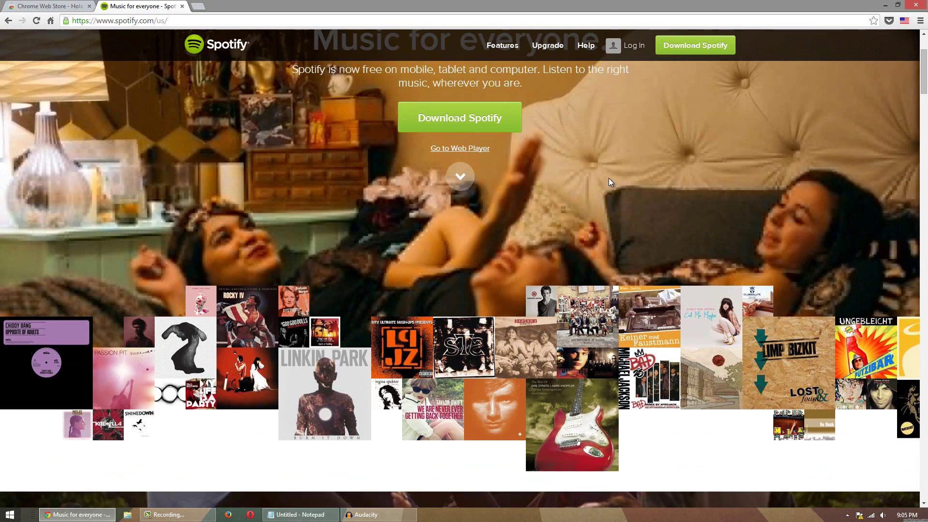
pyautogui.scroll(-9, 604, 193)
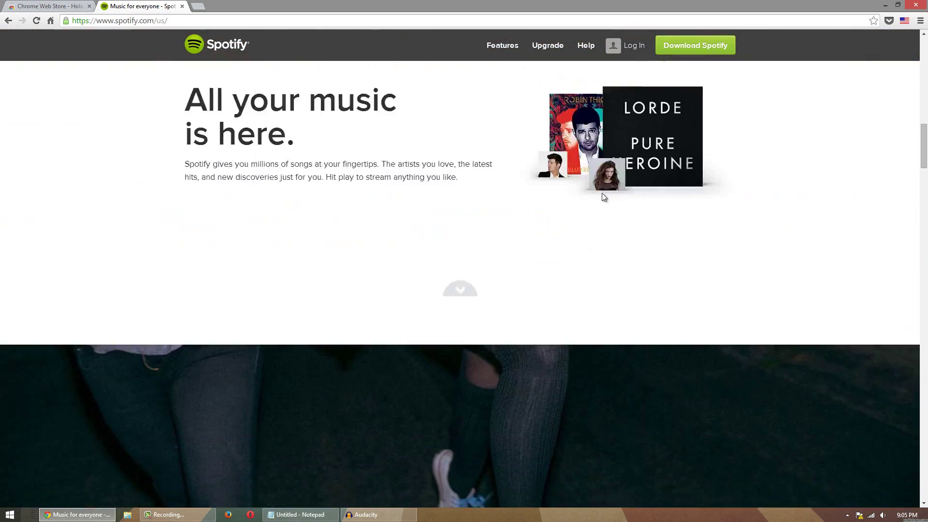
pyautogui.scroll(3, 374, 141)
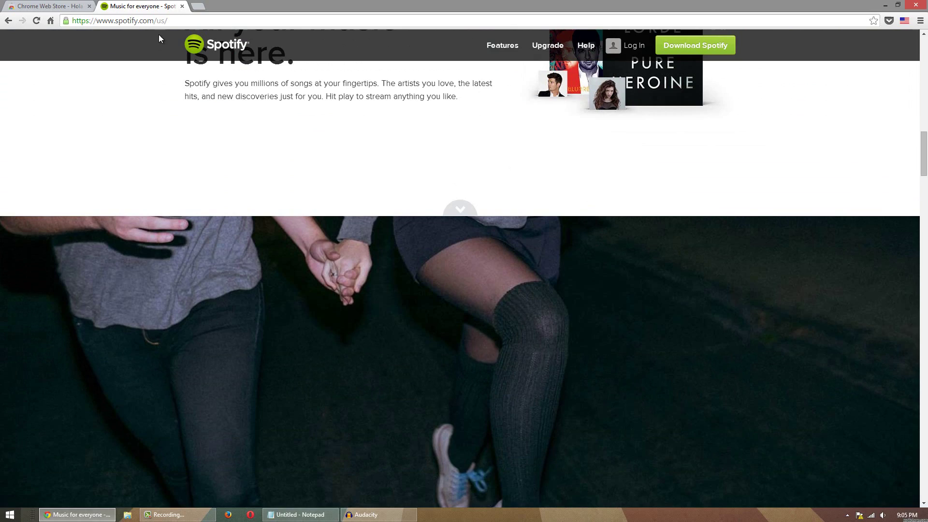
pyautogui.click(160, 20)
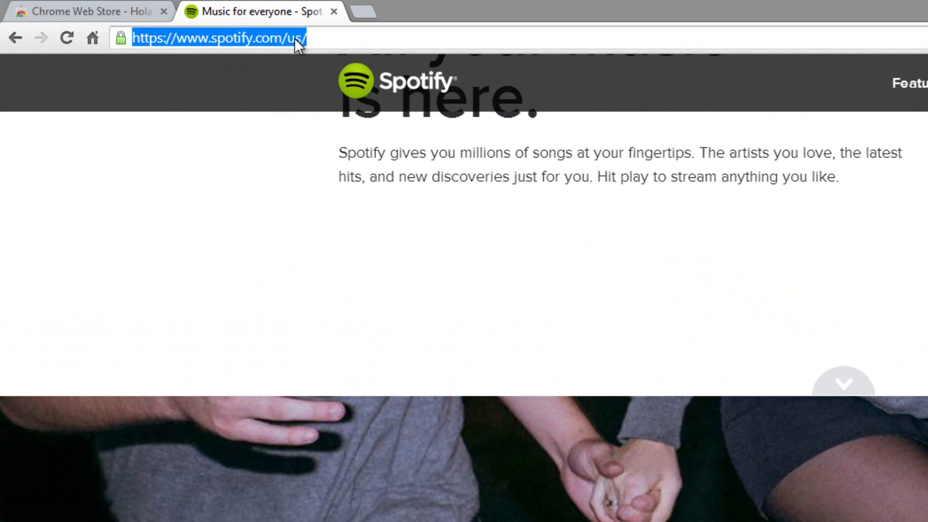
pyautogui.write('huk')
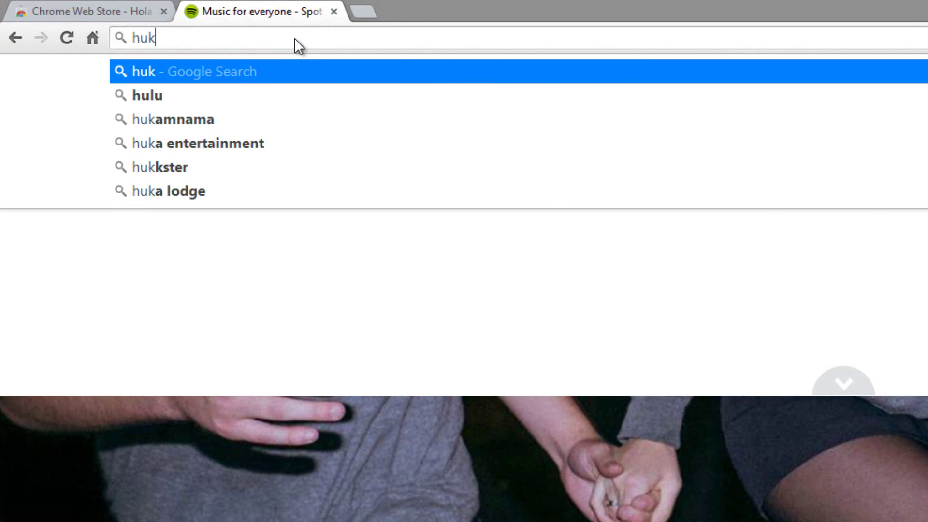
pyautogui.press('BackSpace')
pyautogui.press('Down')
pyautogui.press('Down')
pyautogui.press('Down')
pyautogui.press('Down')
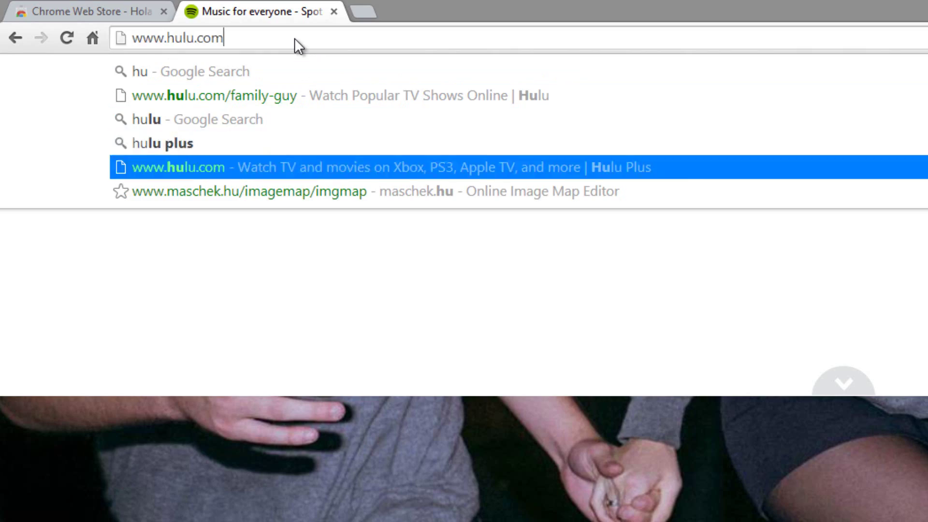
pyautogui.press('Return')
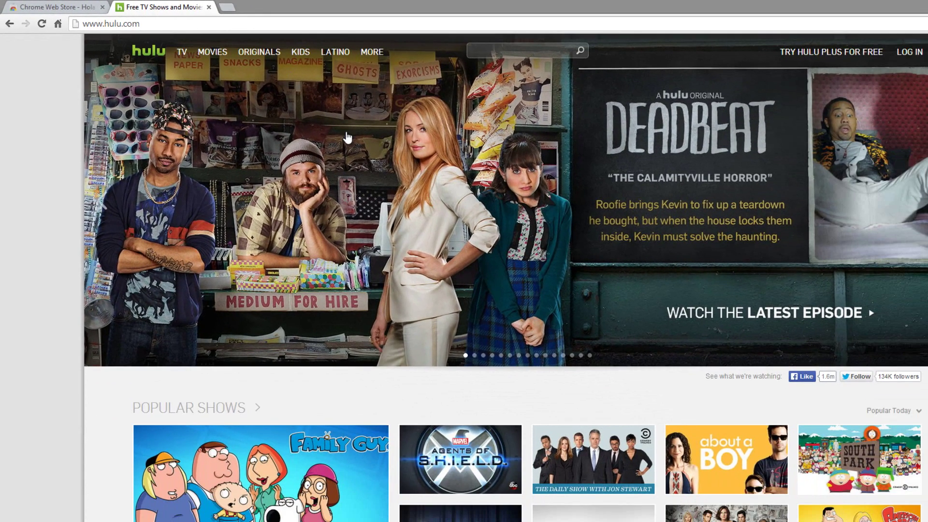
# - Browse the Hulu homepage and go to its TV section at hulu.com/tv
pyautogui.scroll(-10, 507, 278)
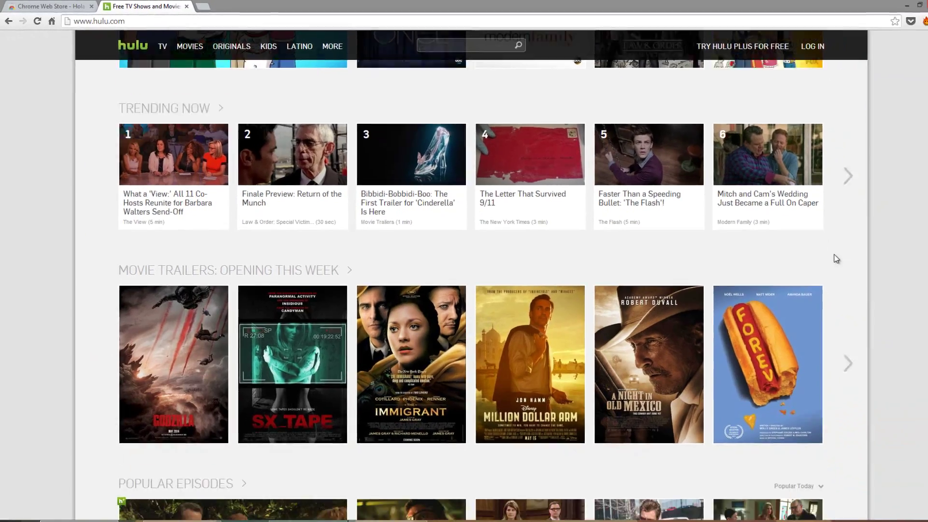
pyautogui.scroll(2, 926, 281)
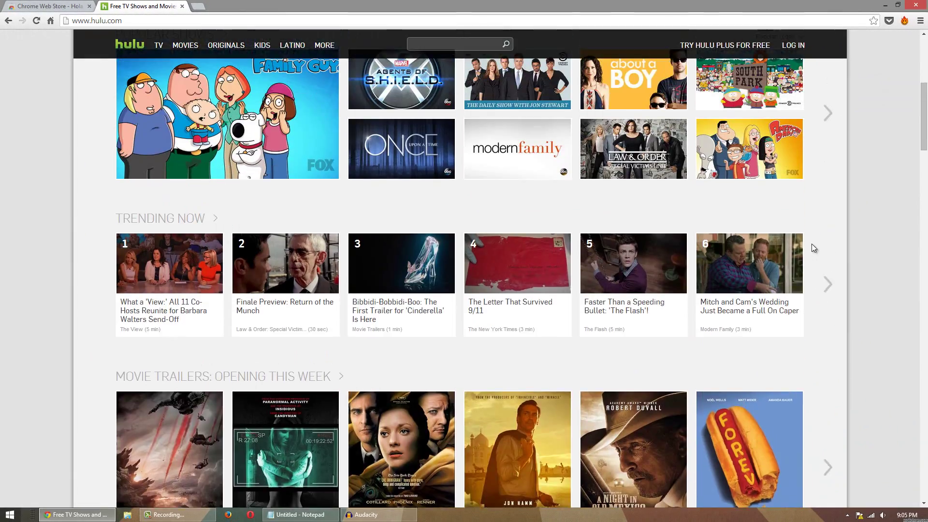
pyautogui.scroll(5, 811, 243)
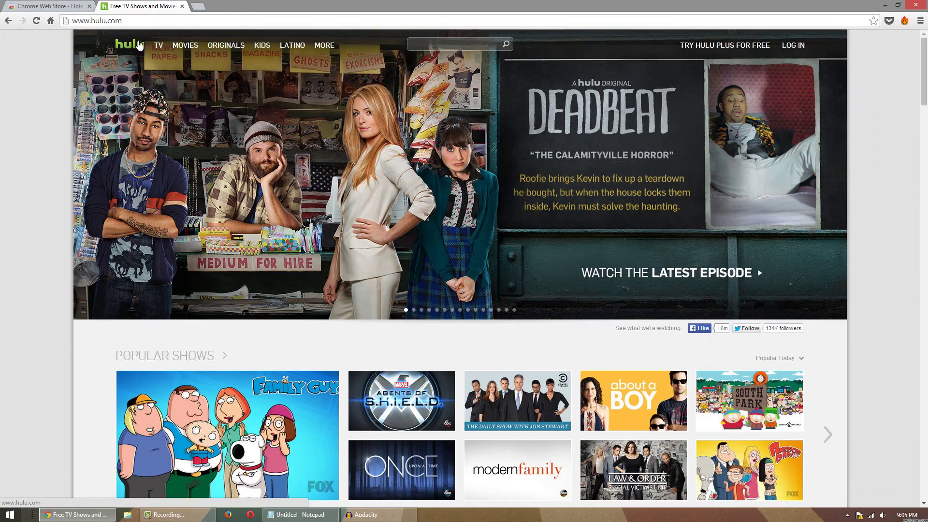
pyautogui.click(145, 59)
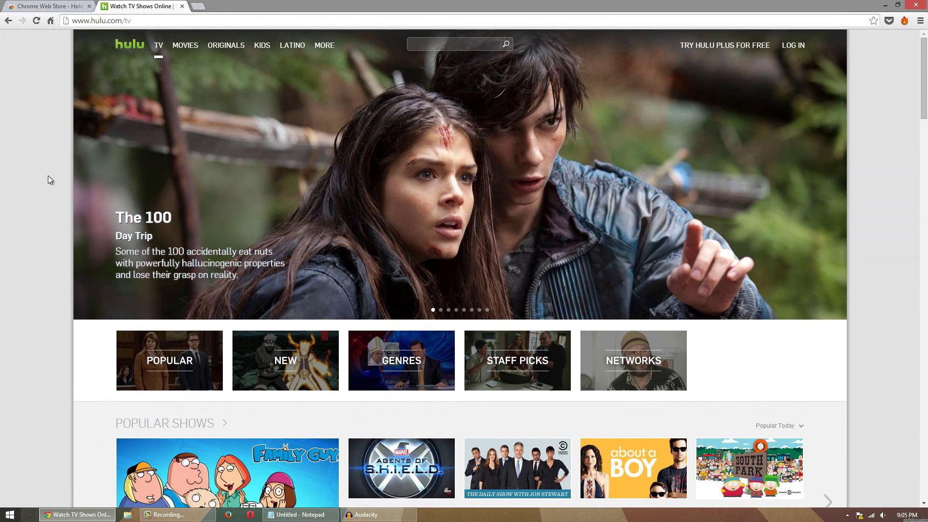
# - Close the Hulu tab, review Hola's full country list, and route google.com through the UK
pyautogui.click(182, 6)
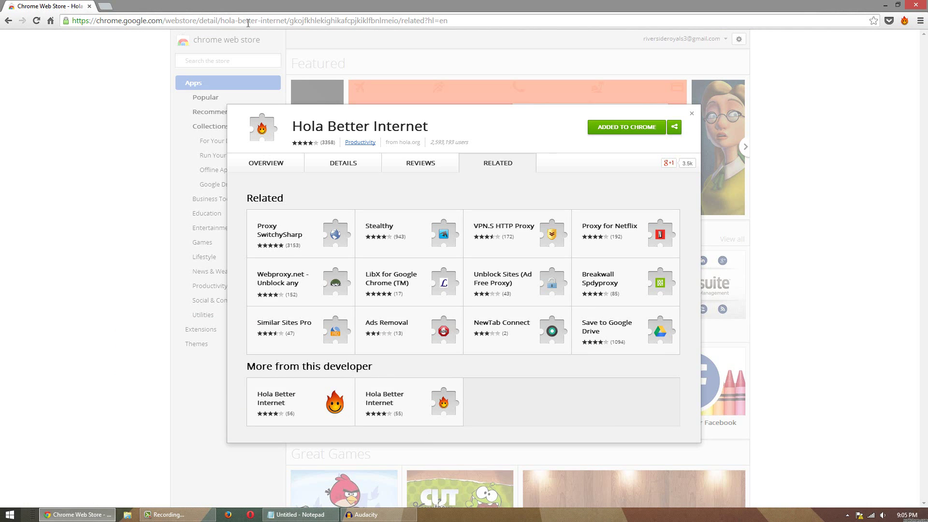
pyautogui.click(902, 19)
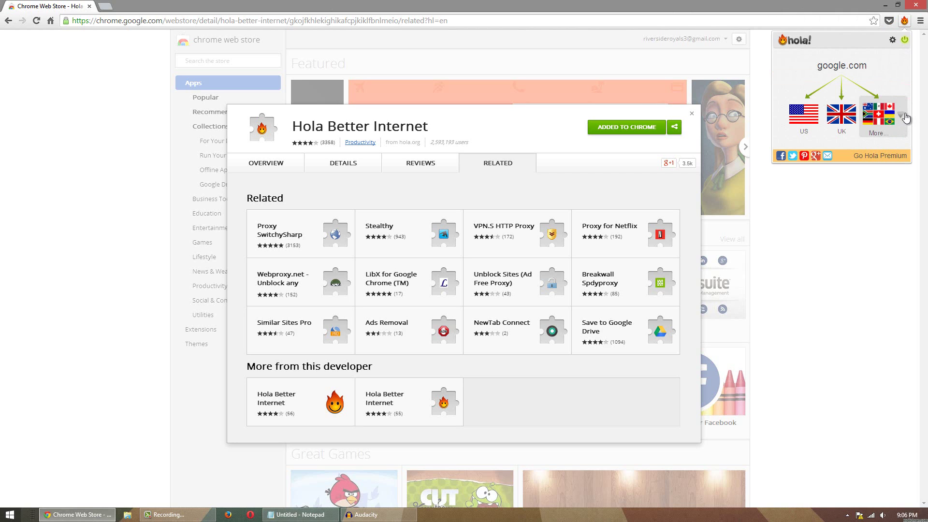
pyautogui.click(905, 116)
pyautogui.scroll(-15, 901, 190)
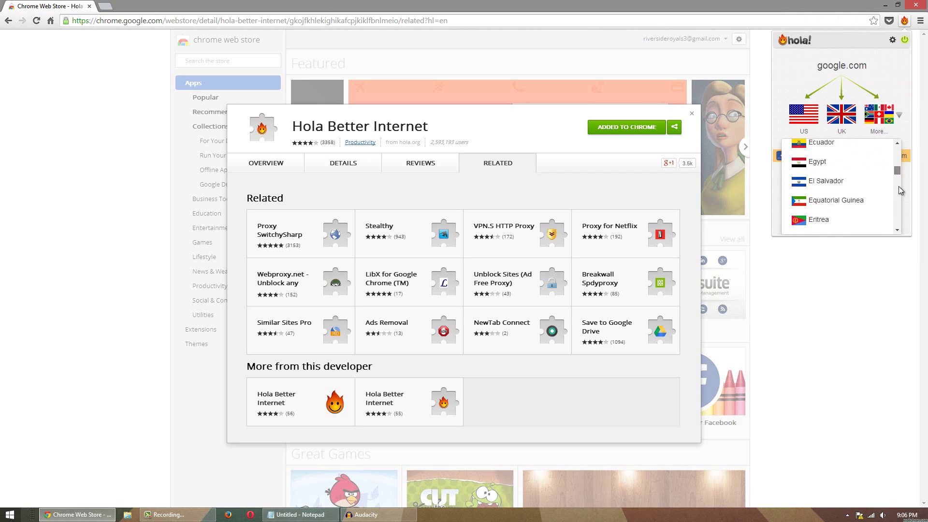
pyautogui.scroll(15, 901, 190)
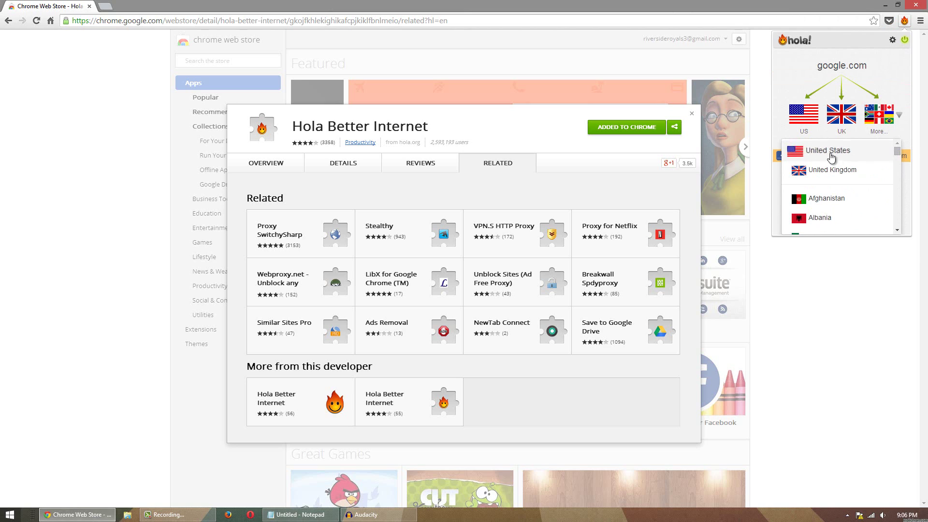
pyautogui.click(892, 86)
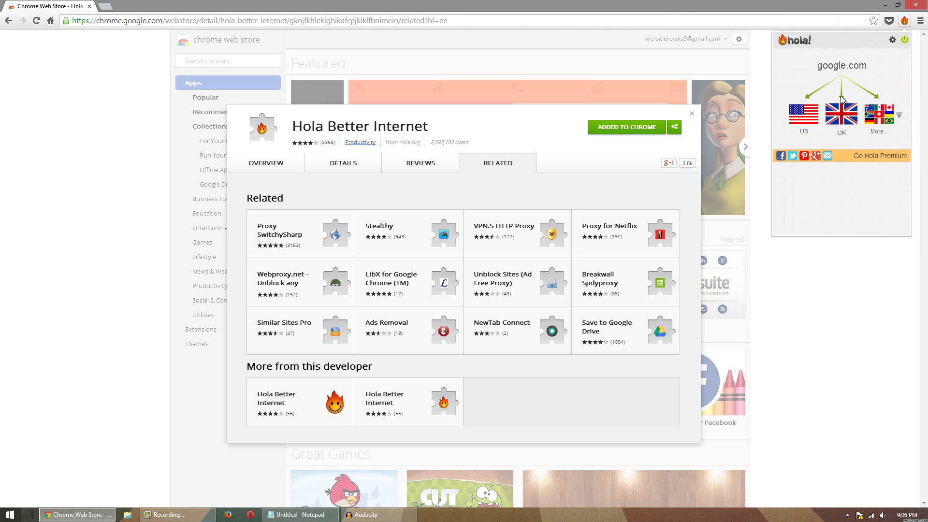
pyautogui.click(845, 116)
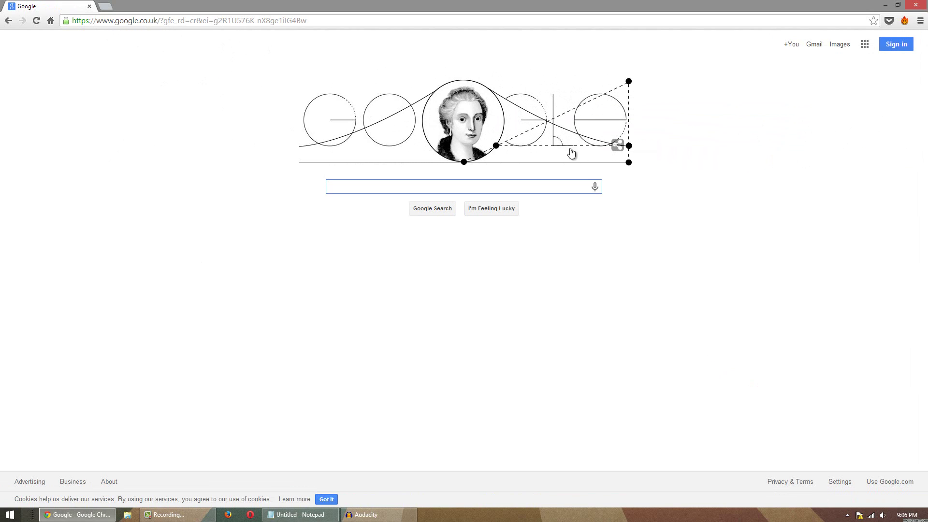
# - Route google.co.uk through Hola's United States server
pyautogui.click(907, 22)
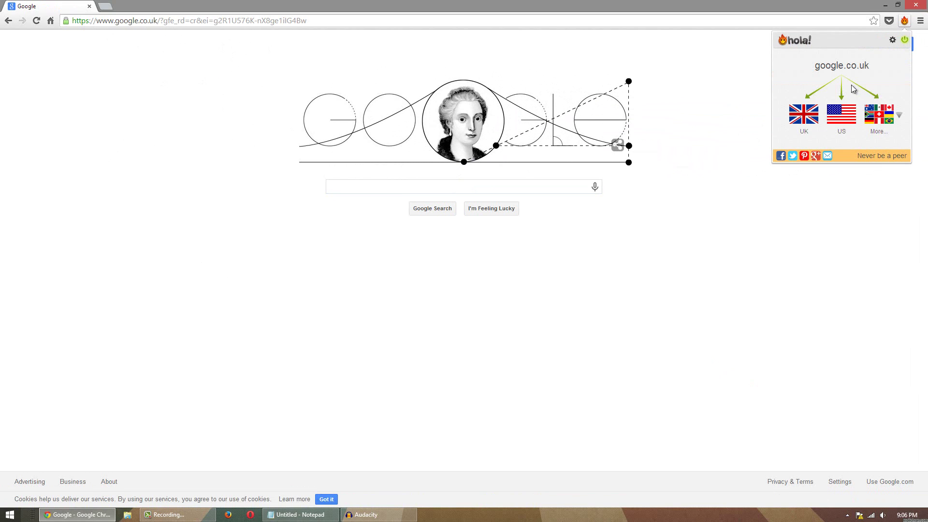
pyautogui.click(833, 120)
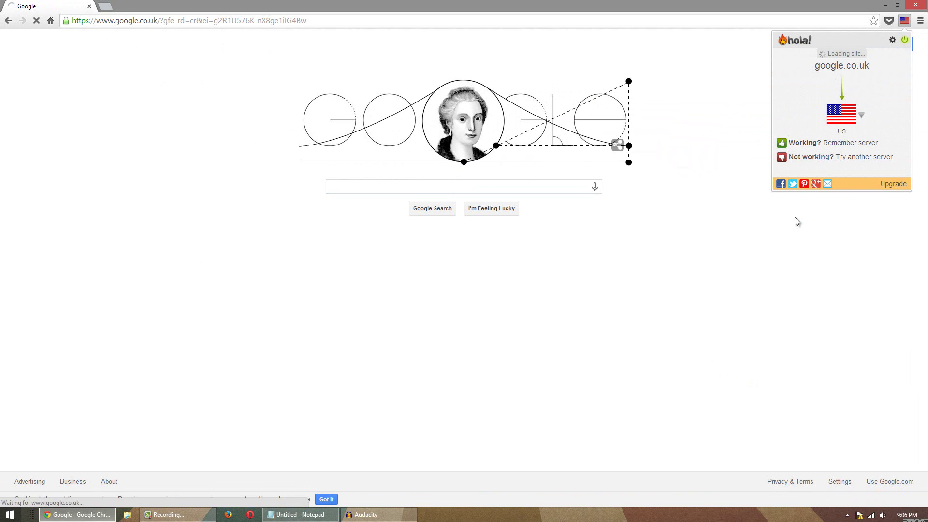
pyautogui.click(735, 268)
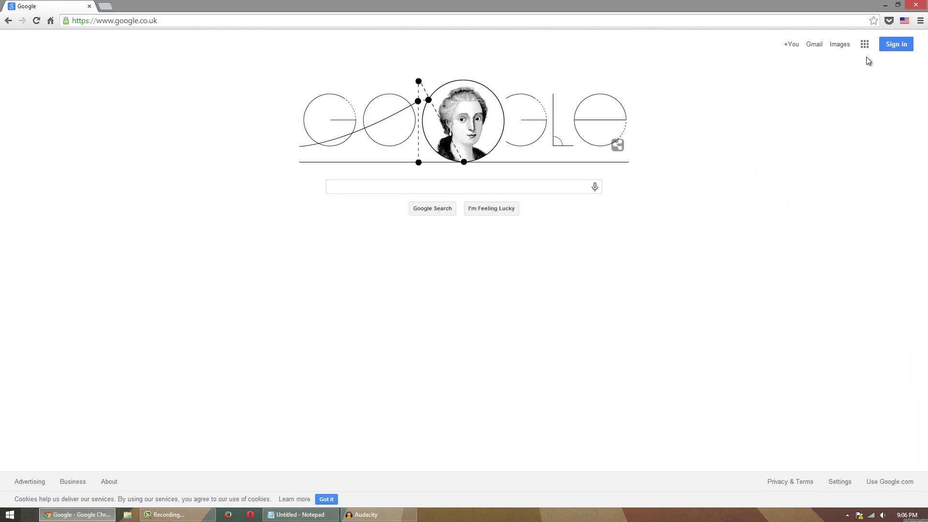
# - Switch Google back to Canada from Hola's country choices
pyautogui.click(905, 21)
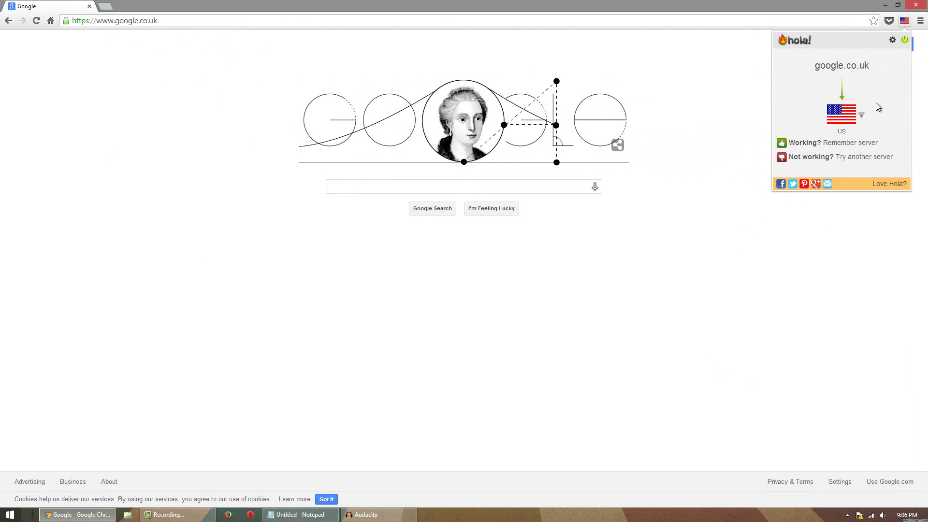
pyautogui.click(860, 115)
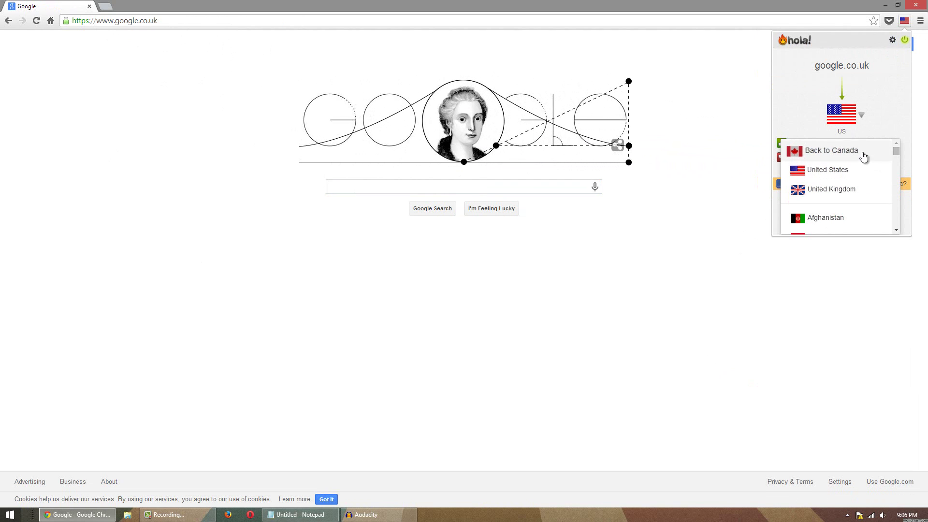
pyautogui.click(843, 154)
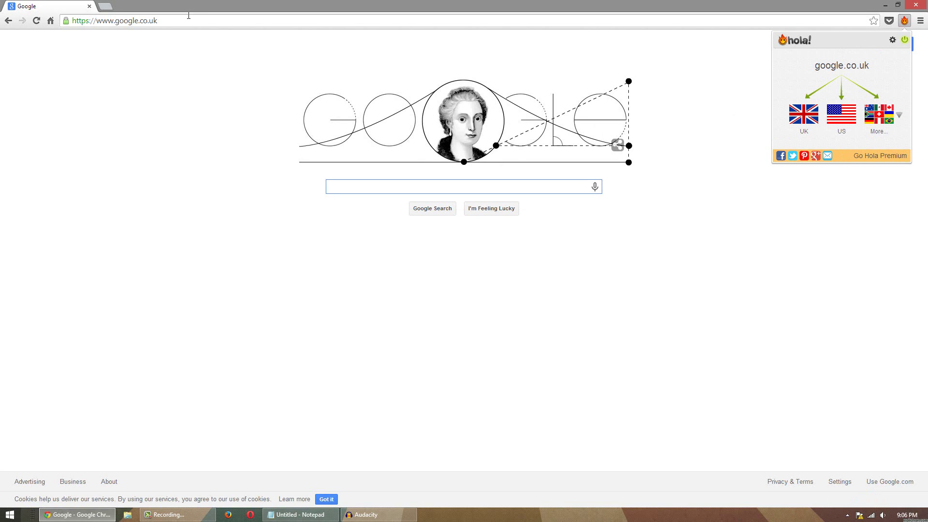
# - Load Google Canada at google.ca, then bring up Hola's settings options
pyautogui.click(153, 23)
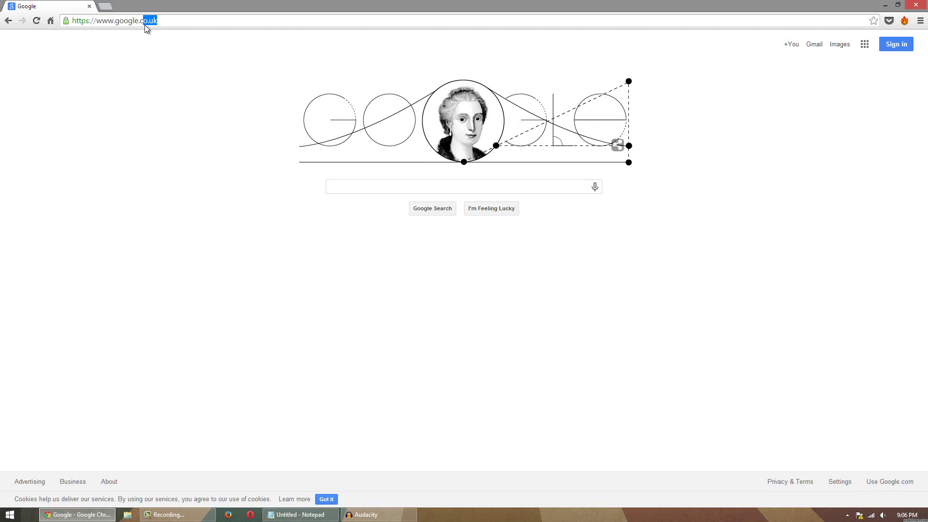
pyautogui.write('a')
pyautogui.press('Return')
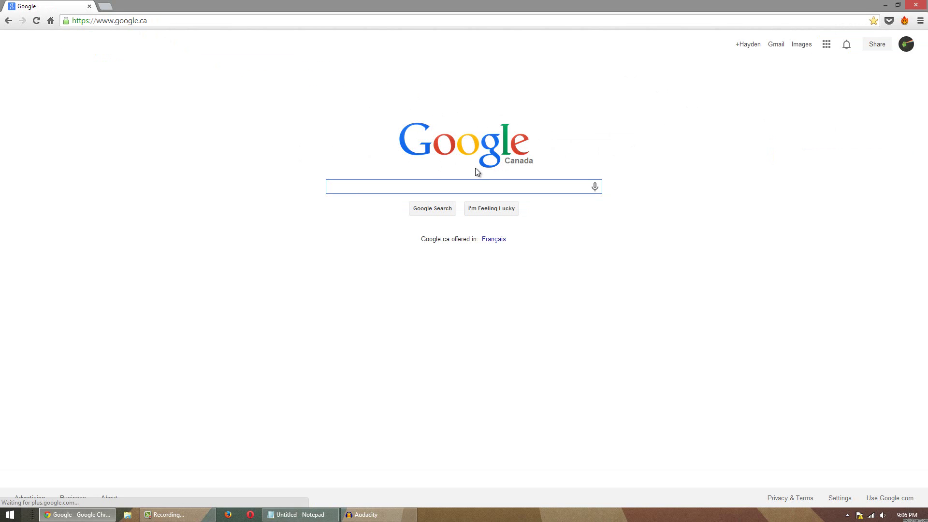
pyautogui.click(904, 20)
pyautogui.click(893, 40)
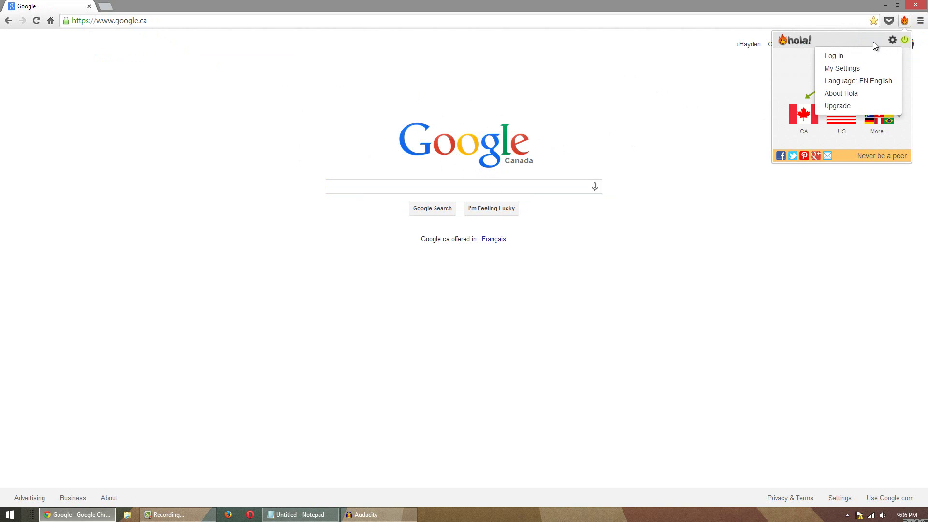